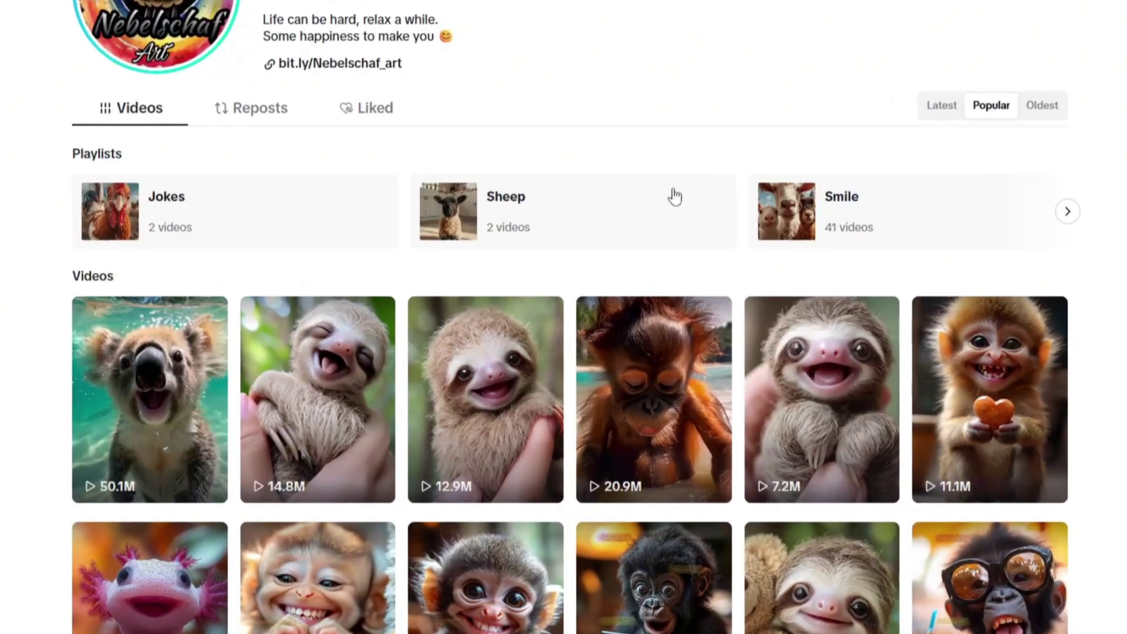
scroll(674, 195, "up", 2)
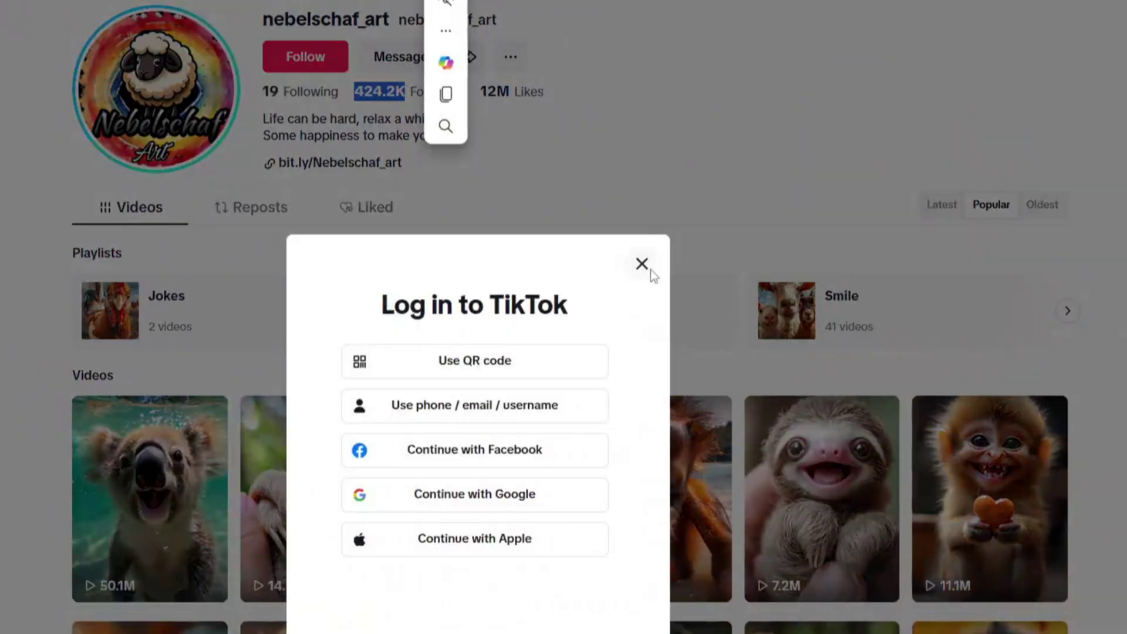
- Capture a Win+Shift+S screenshot of the TikTok channel's video thumbnail grid
left_click(642, 262)
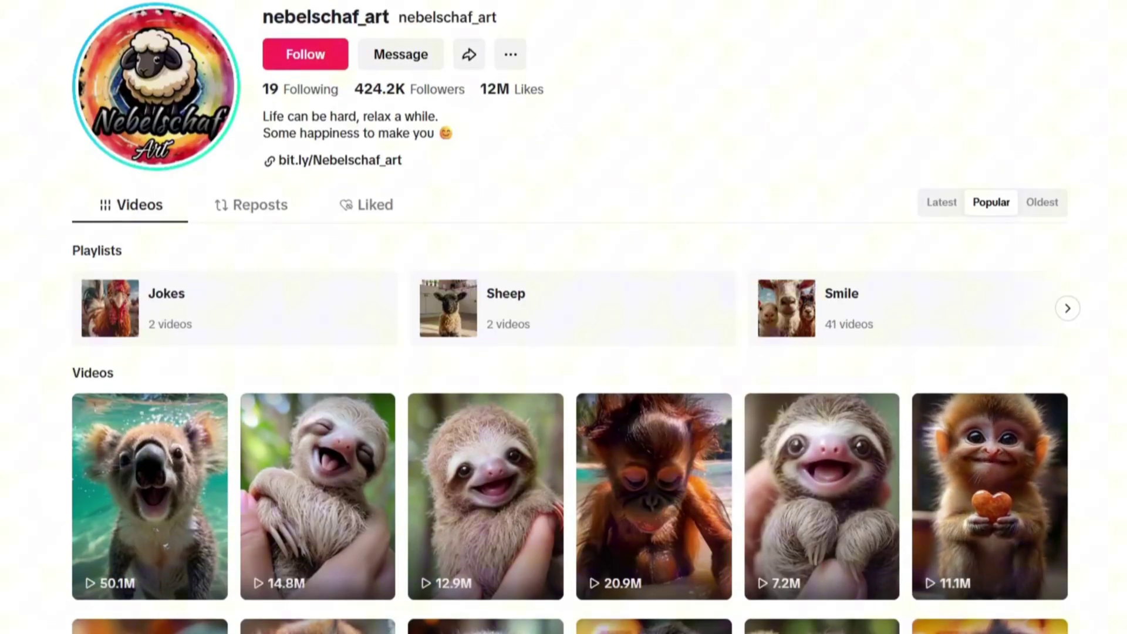
scroll(859, 596, "down", 1)
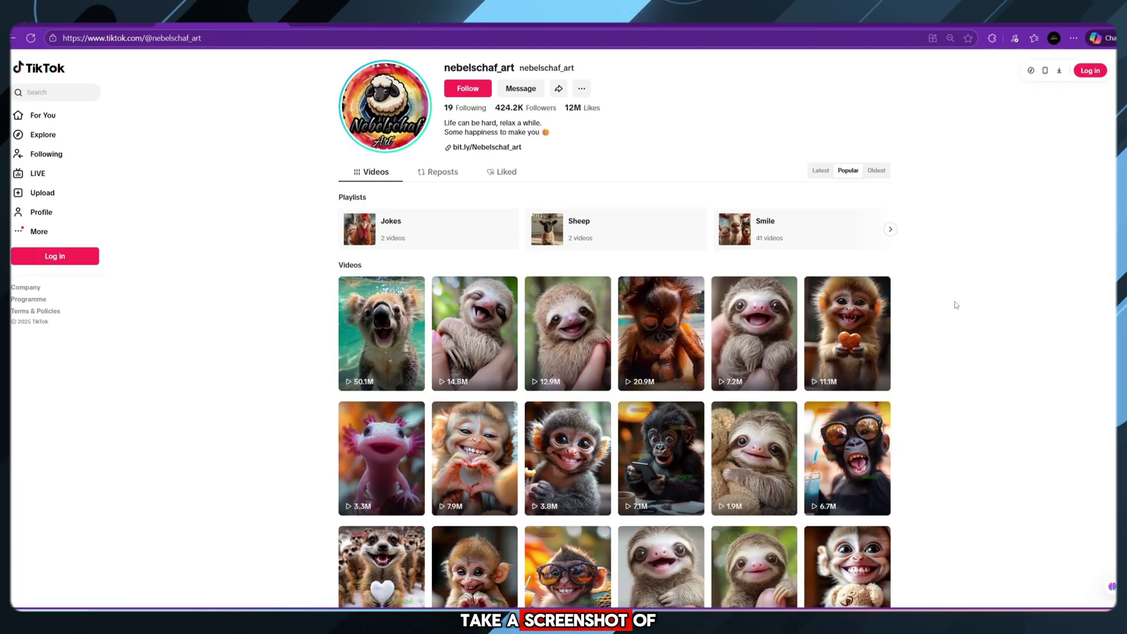
scroll(956, 304, "down", 2)
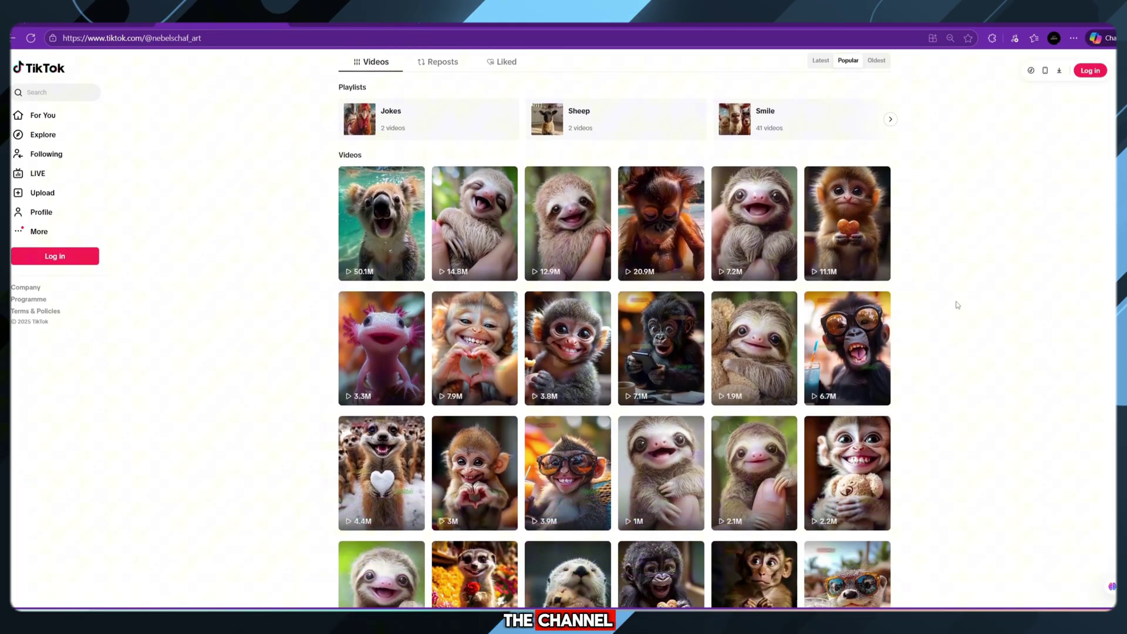
scroll(994, 303, "down", 2)
key("super+shift+s")
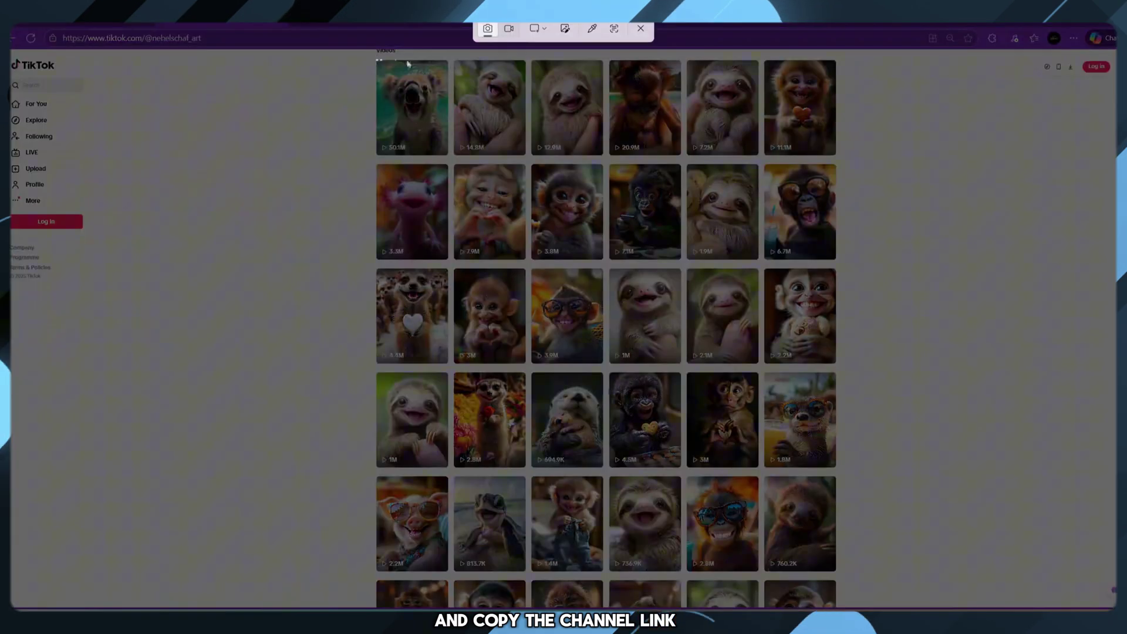
mouse_move(376, 59)
left_mouse_down()
mouse_move(870, 525)
mouse_move(853, 584)
left_mouse_up()
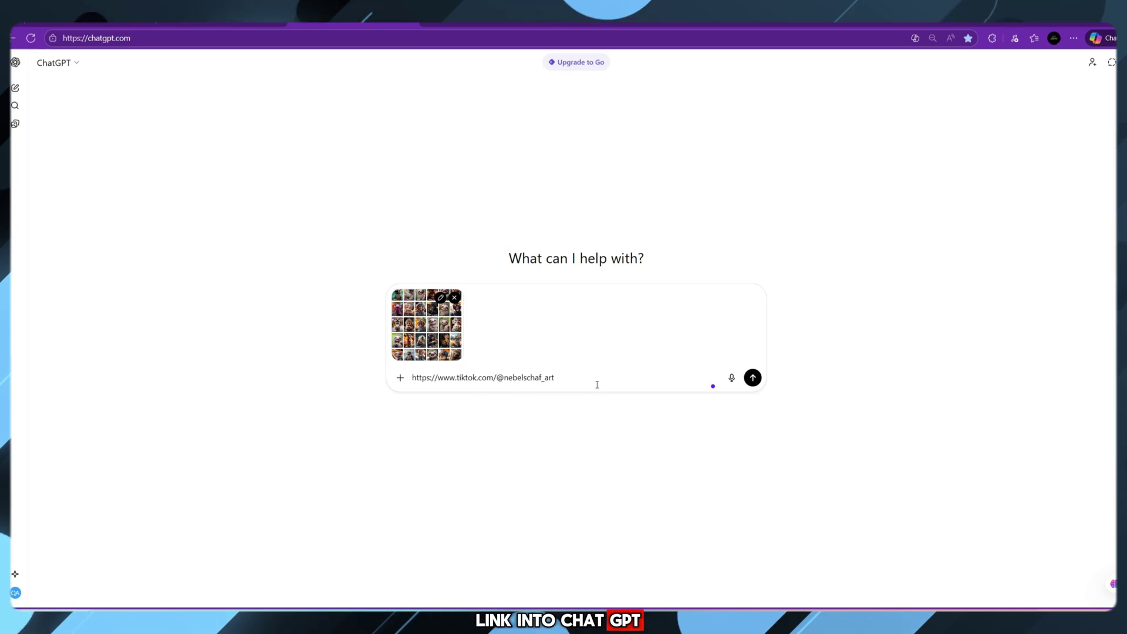
- Start a new line under the pasted channel link to write the prompt request
key("shift+Return")
type("please an")
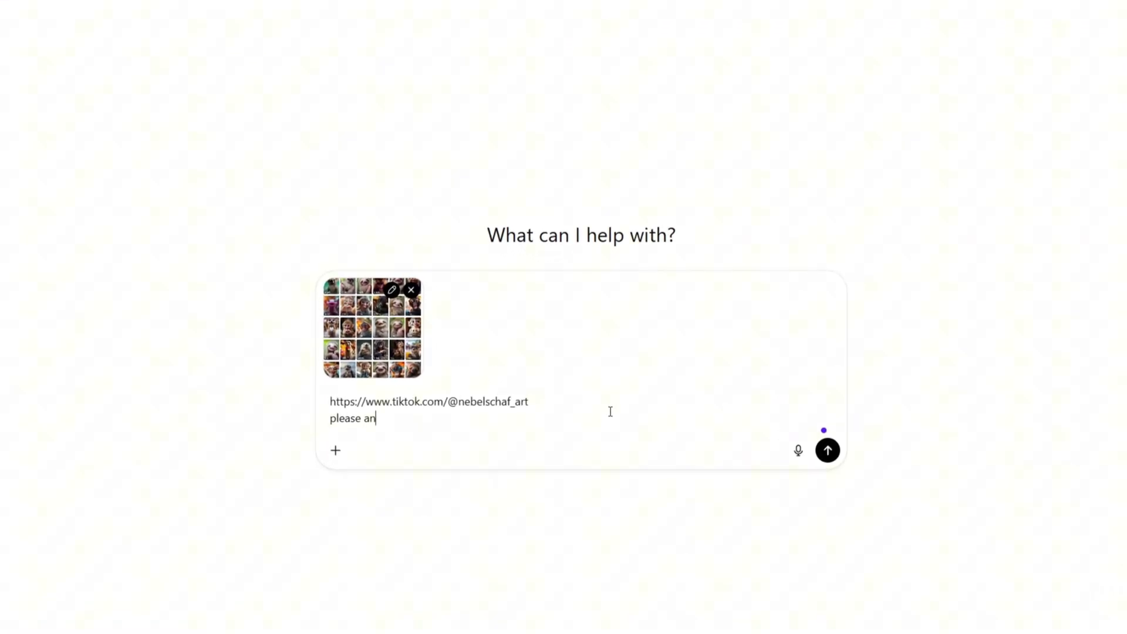
type("ylis")
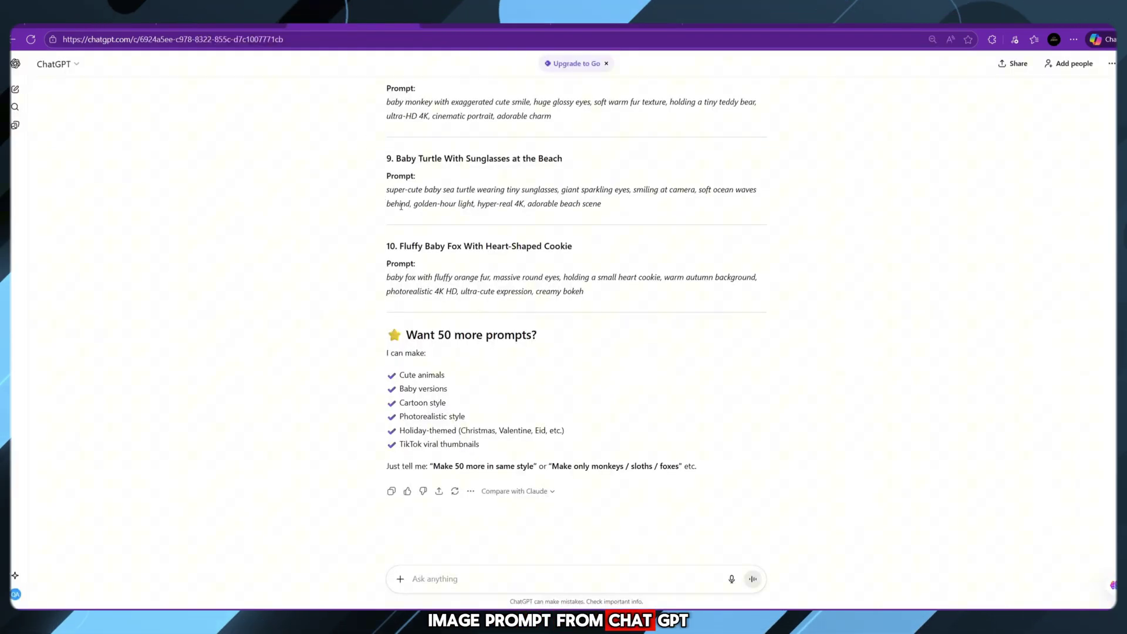
scroll(401, 206, "up", 3)
scroll(400, 206, "up", 4)
scroll(401, 207, "up", 2)
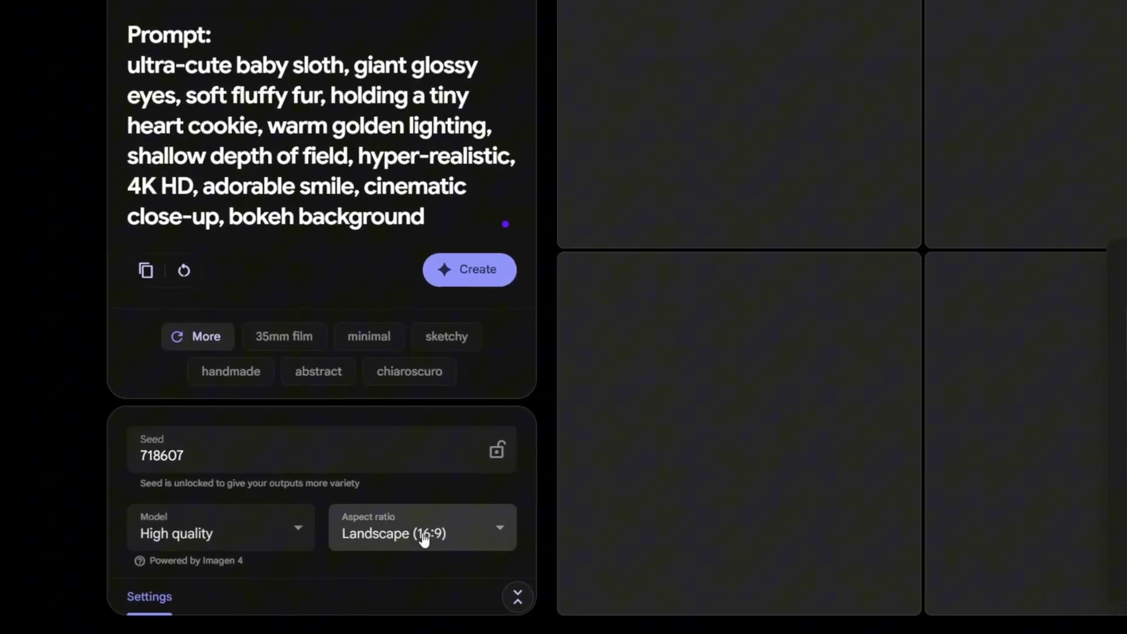
- Generate baby sloth images at Portrait (9:16) aspect ratio with the seed locked
left_click(392, 522)
left_click(520, 381)
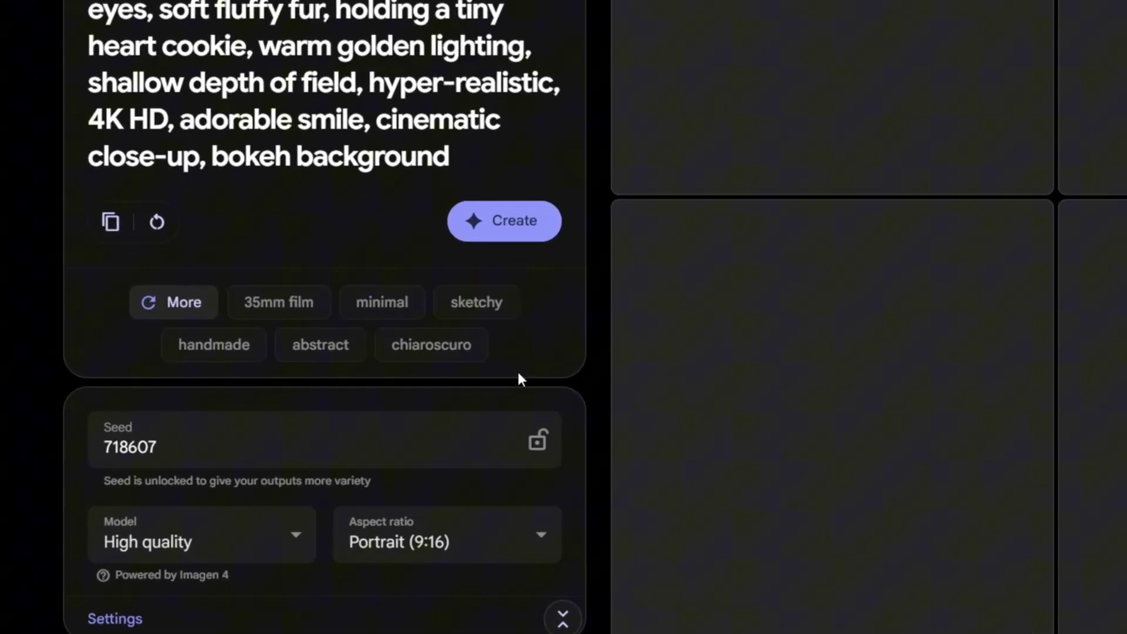
left_click(534, 442)
left_click(504, 220)
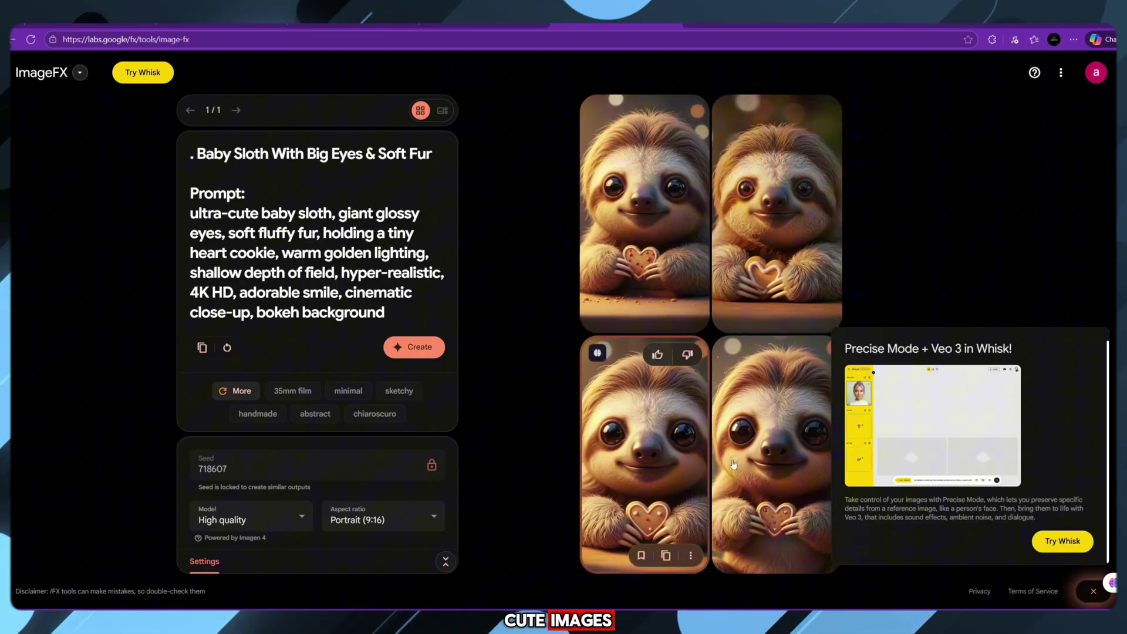
mouse_move(645, 211)
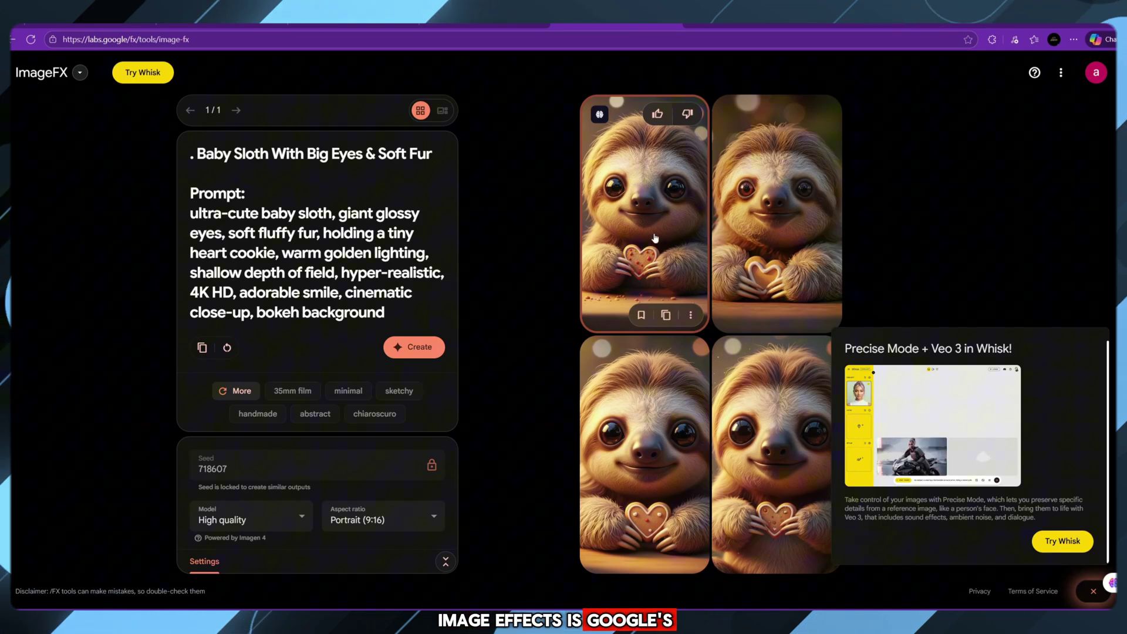
- Download the first sloth image and select the baby monkey with glasses prompt in ChatGPT
left_click(654, 237)
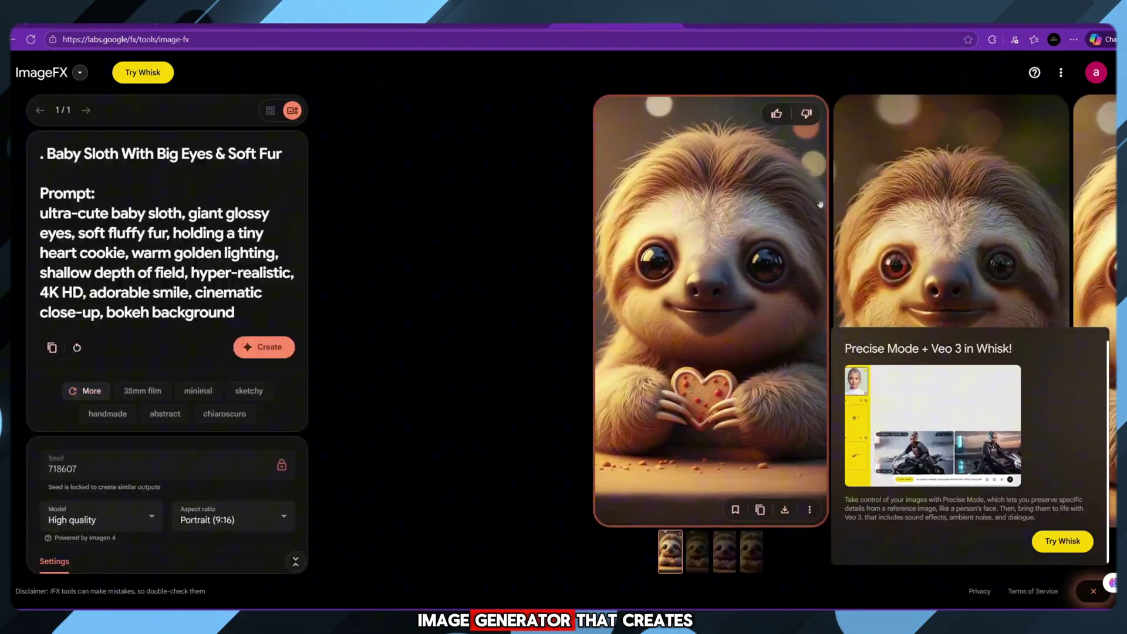
left_click(784, 509)
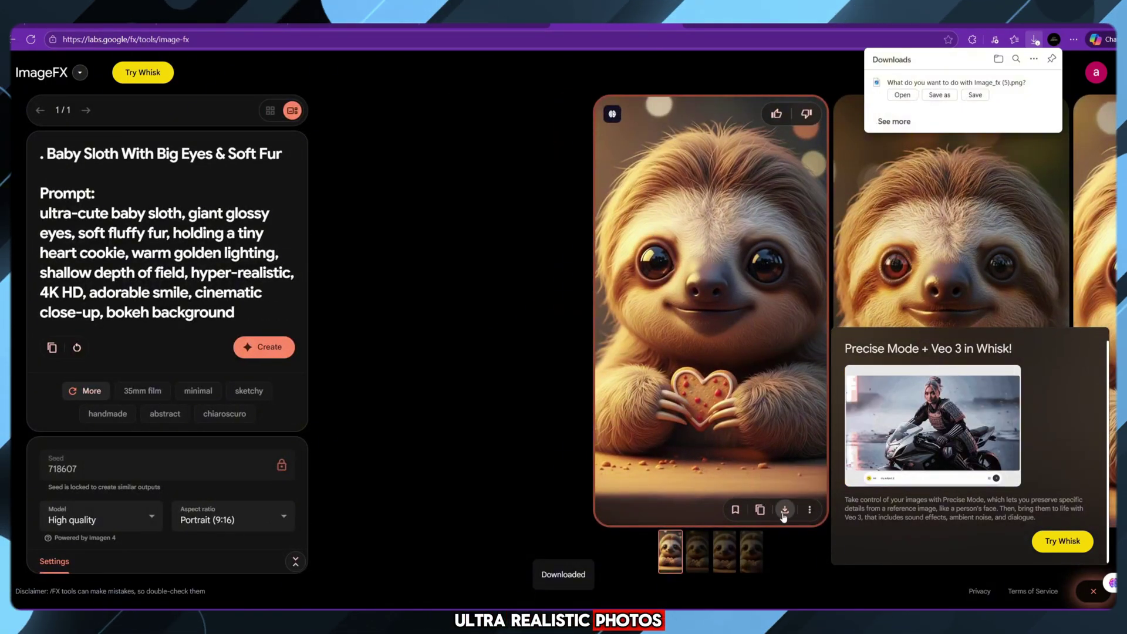
left_click(975, 96)
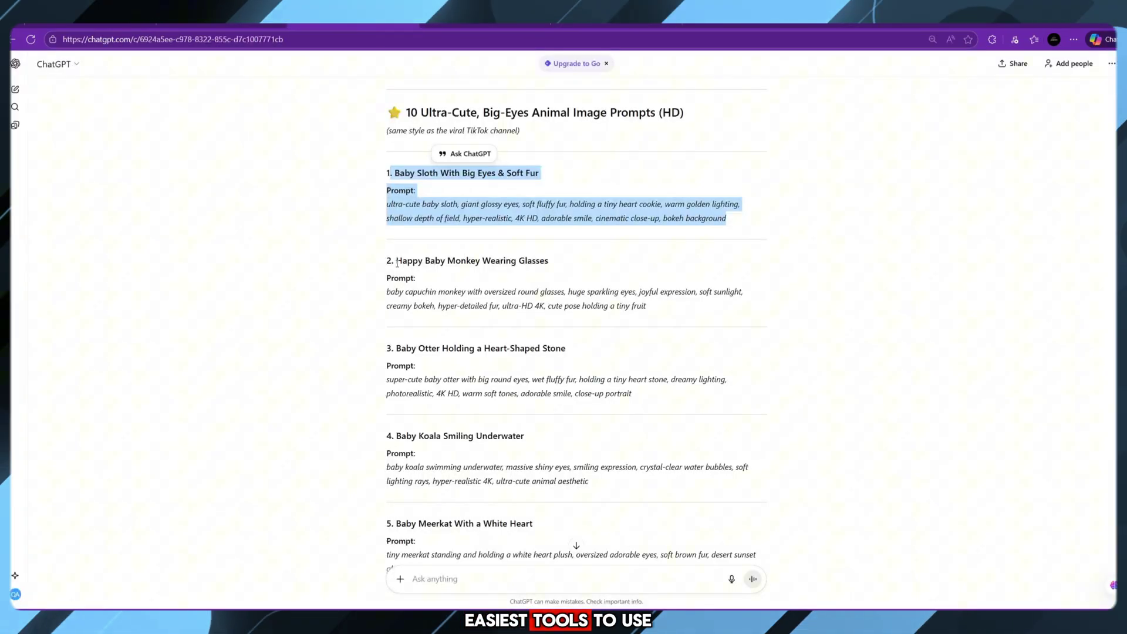
left_click_drag(393, 261, 591, 297)
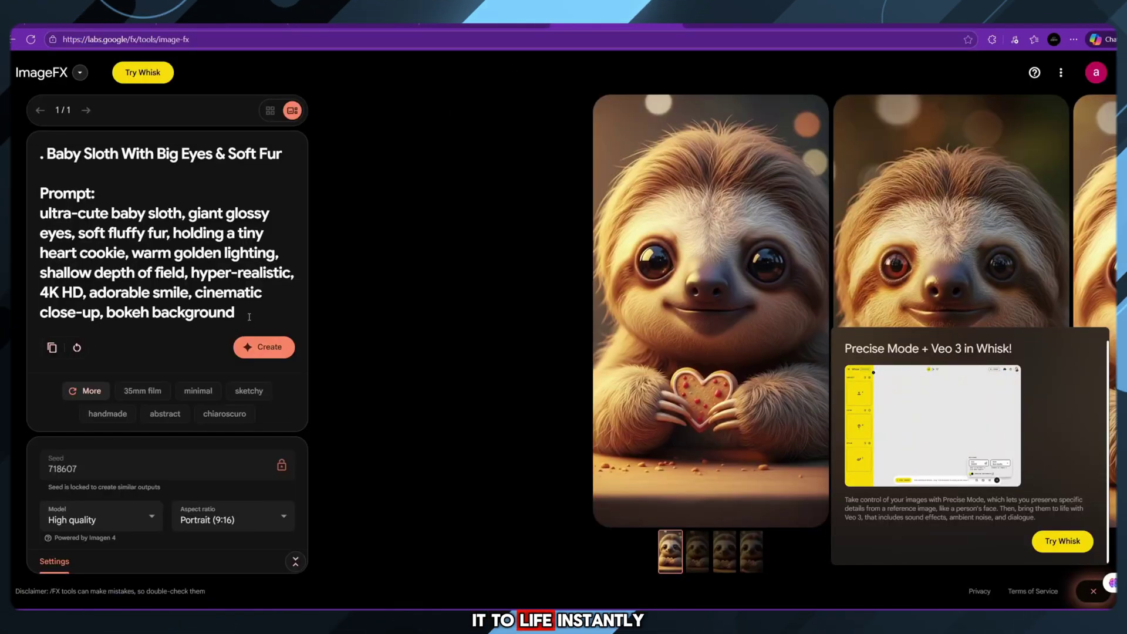
- Replace the sloth prompt with the glasses-wearing baby monkey prompt and generate, then regenerate after editing
key("ctrl+a")
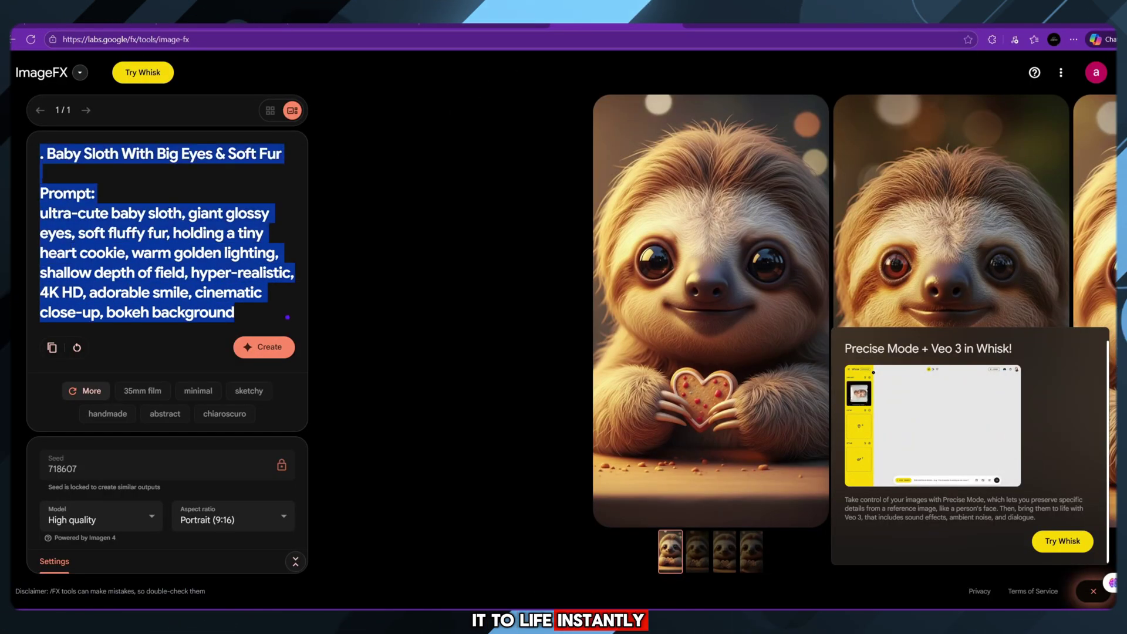
key("ctrl+v")
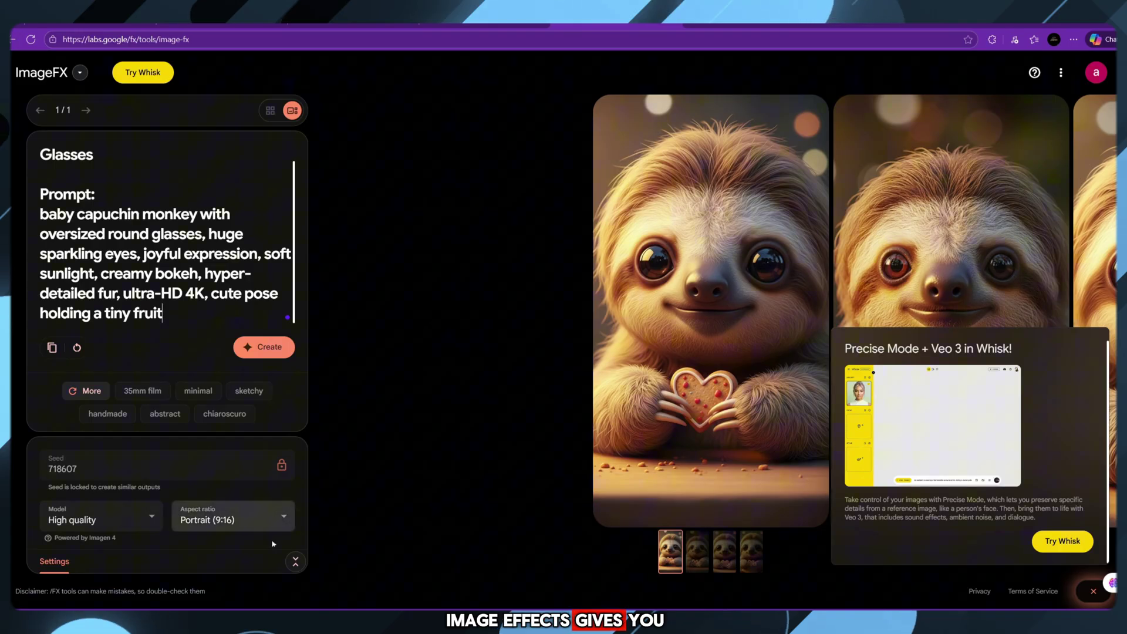
left_click(274, 352)
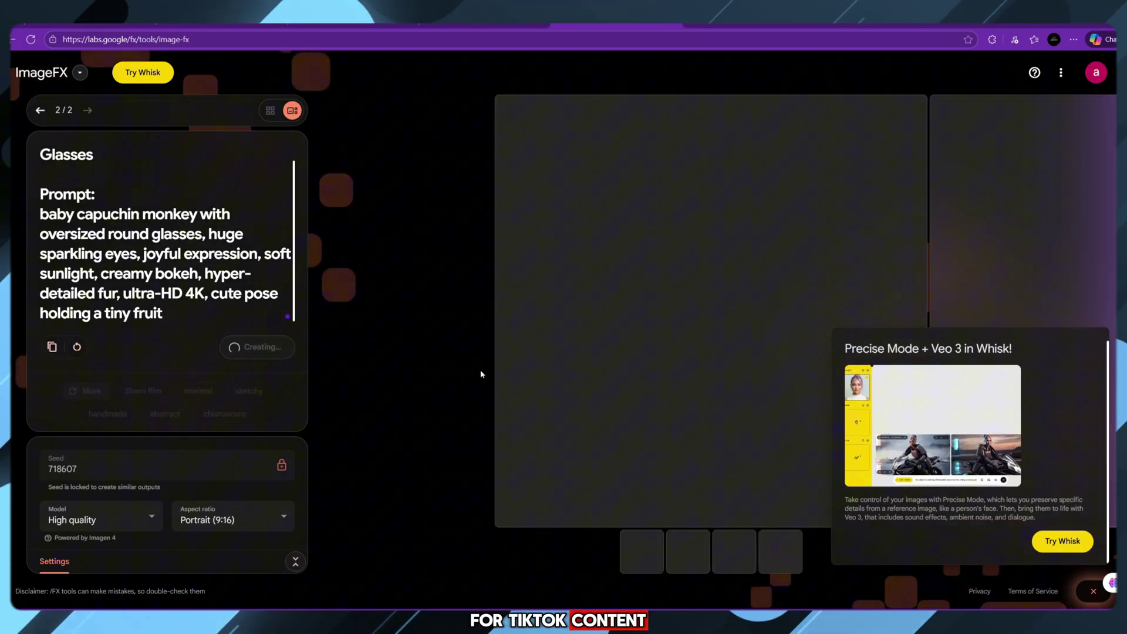
key("ctrl+minus")
type("bigs")
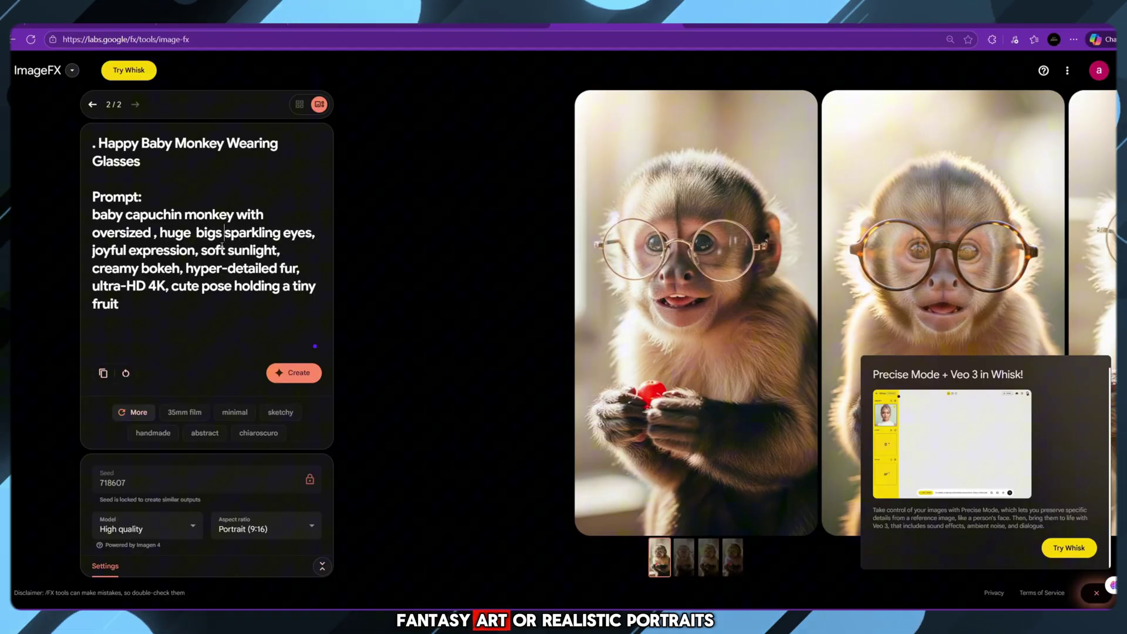
left_click(290, 378)
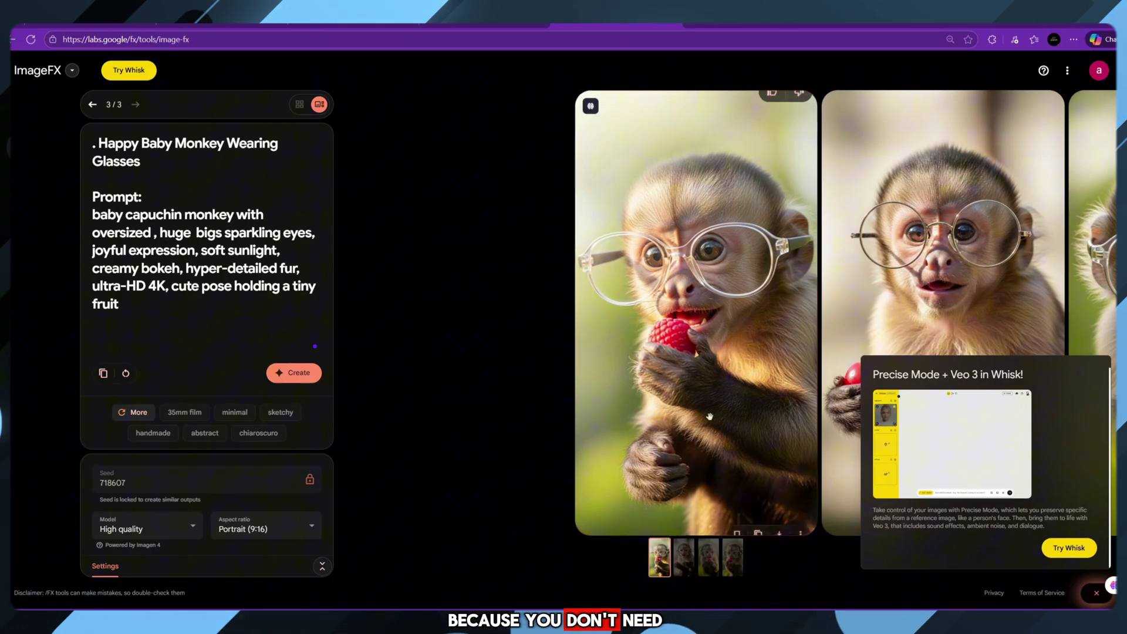
mouse_move(695, 312)
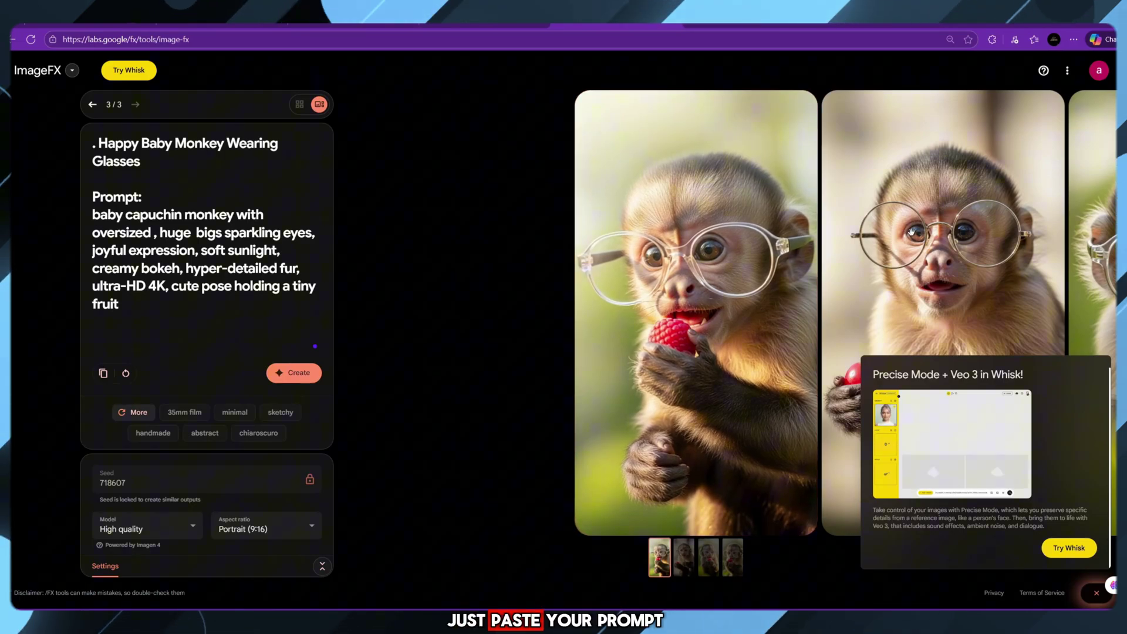
scroll(495, 317, "right", 5)
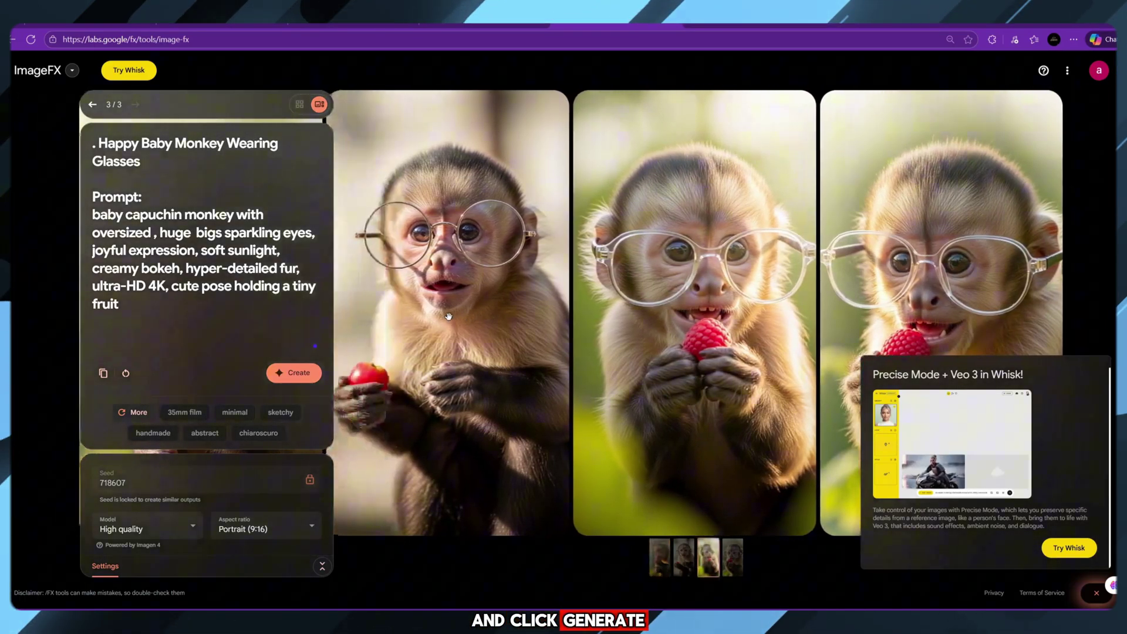
scroll(561, 303, "right", 5)
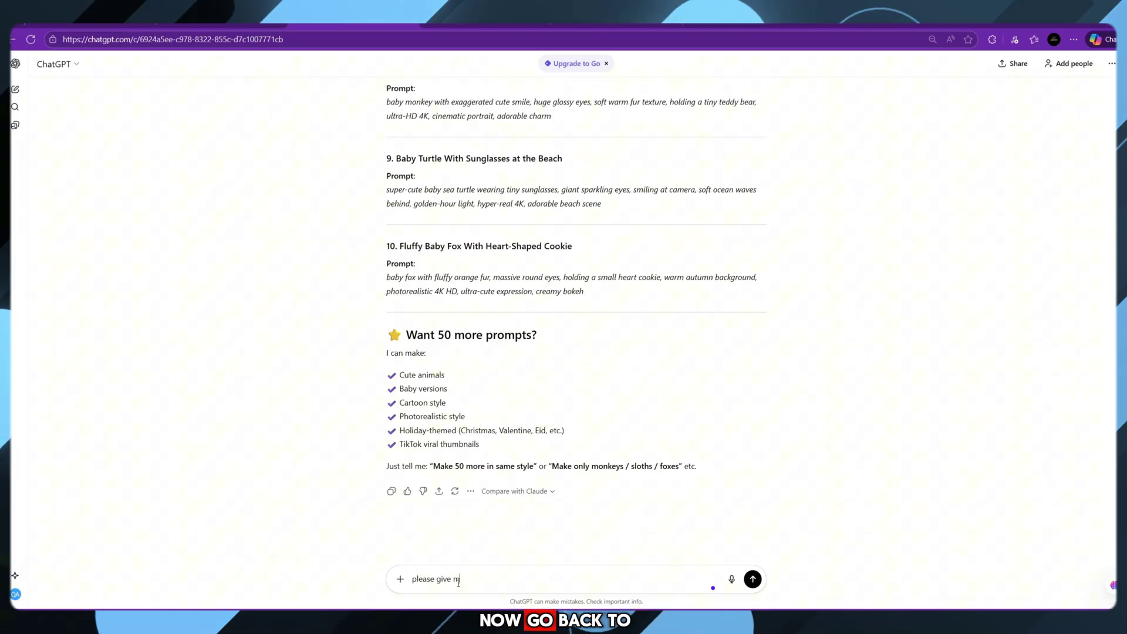
type("e also motions prompts")
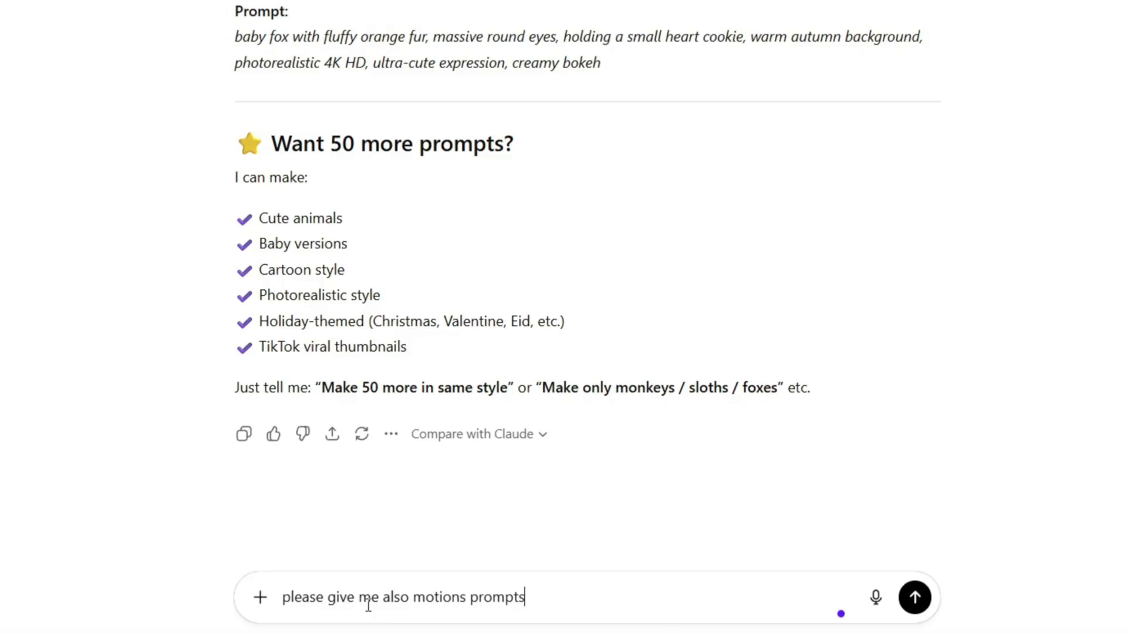
- Send the 'please give me also motions prompts' request to ChatGPT
key("Return")
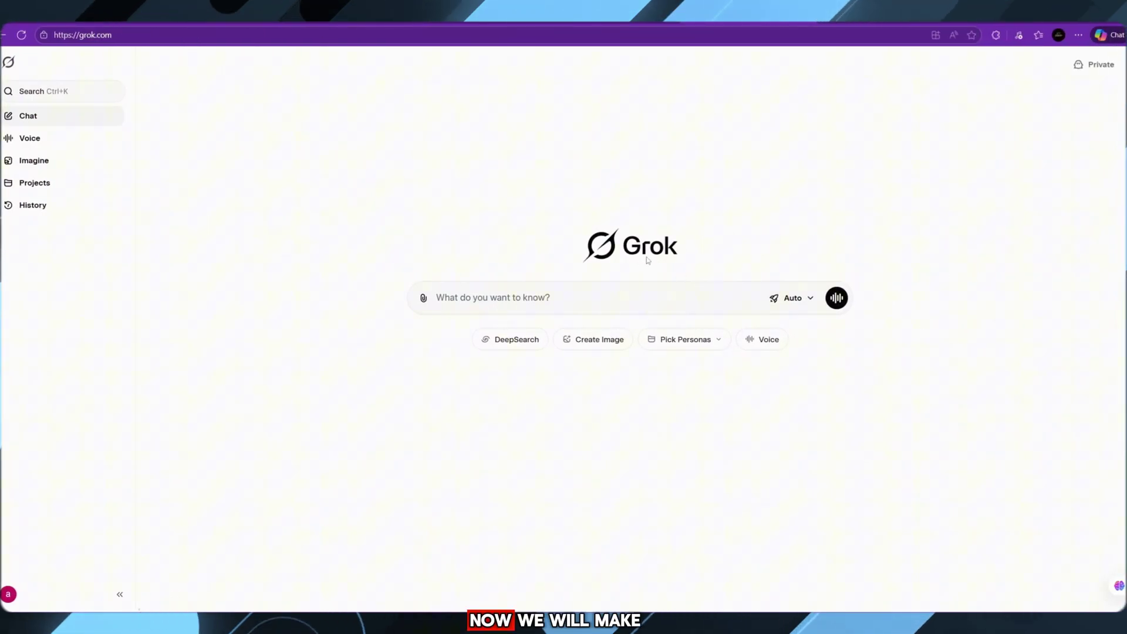
- Go to Grok and review the behaviour preferences in the account settings
key("ctrl+l")
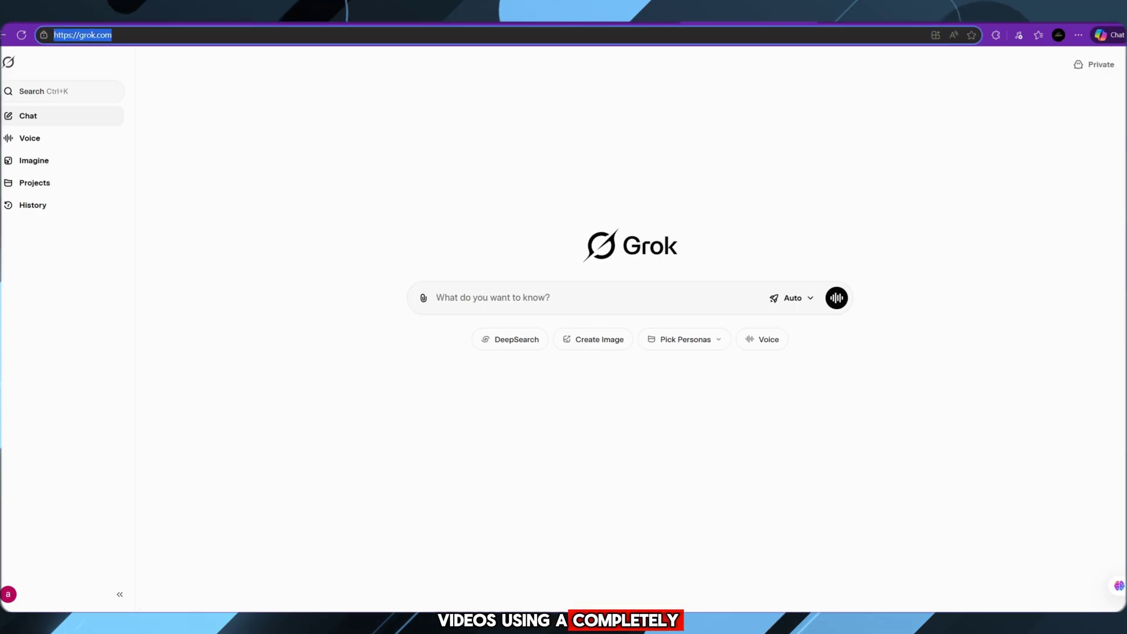
left_click(290, 145)
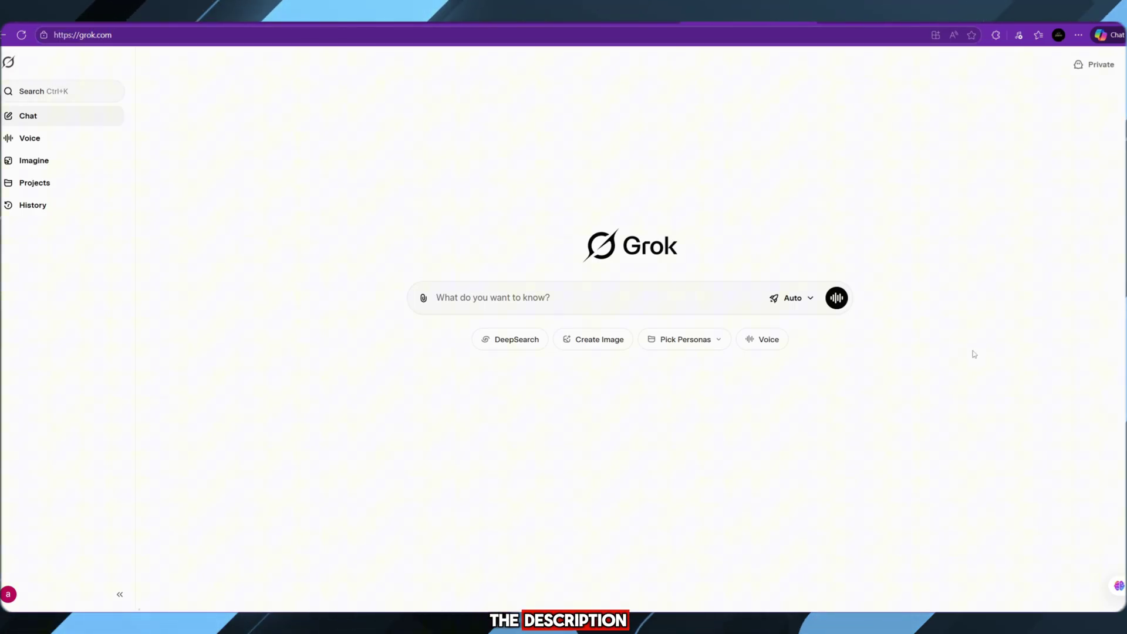
left_click(7, 595)
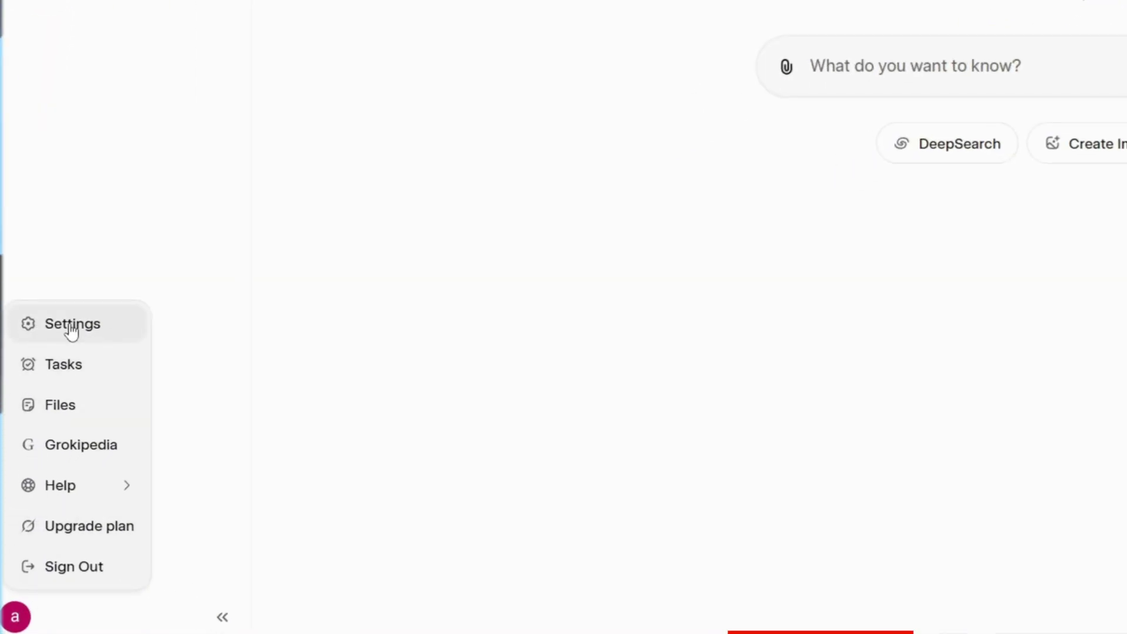
left_click(71, 326)
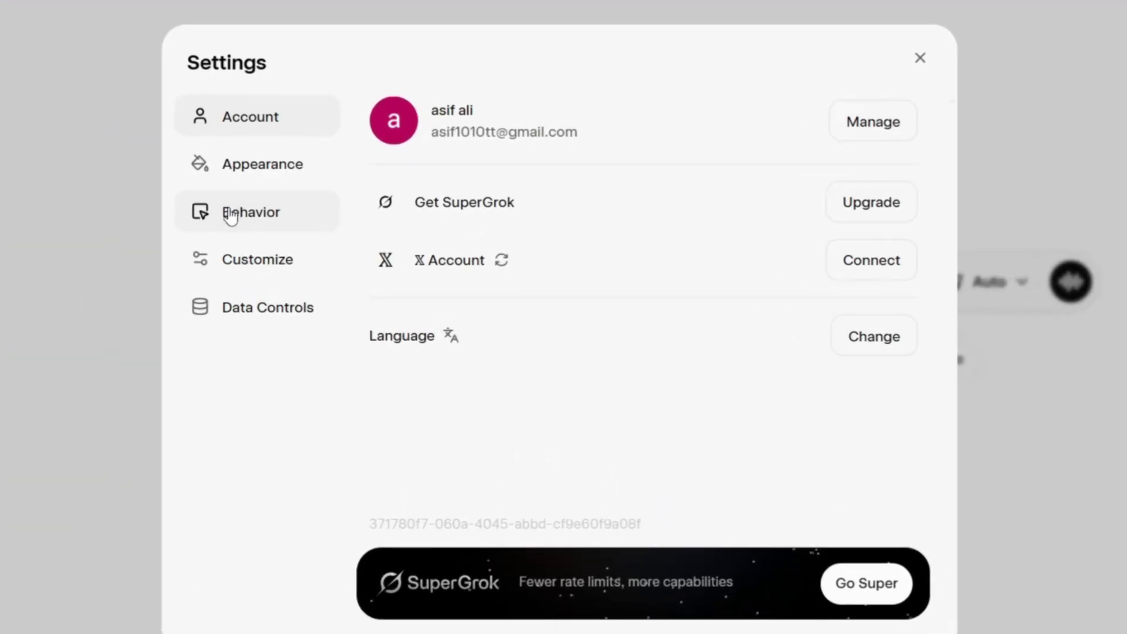
left_click(229, 217)
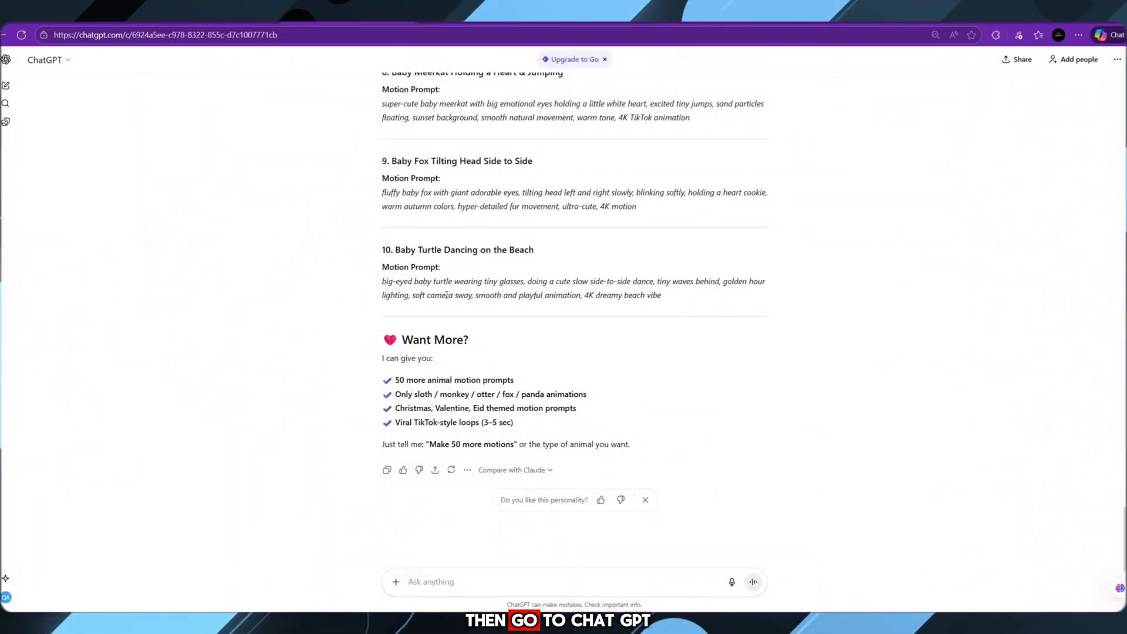
scroll(441, 300, "up", 10)
- Copy the baby sloth waving motion prompt from ChatGPT's list
triple_click(467, 262)
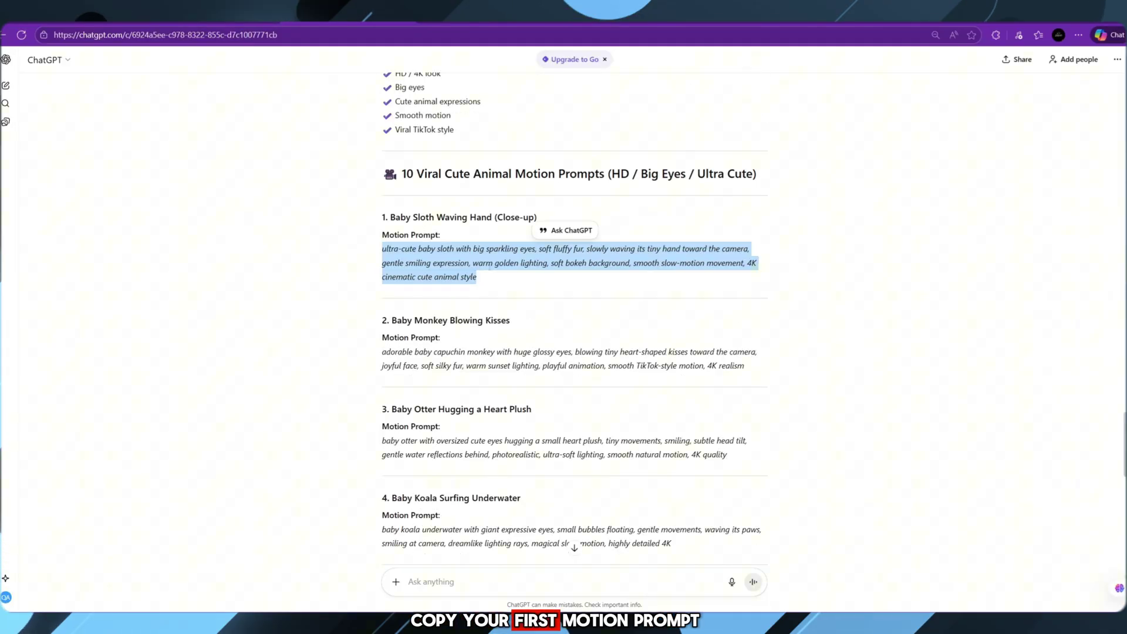
right_click(463, 256)
left_click(476, 264)
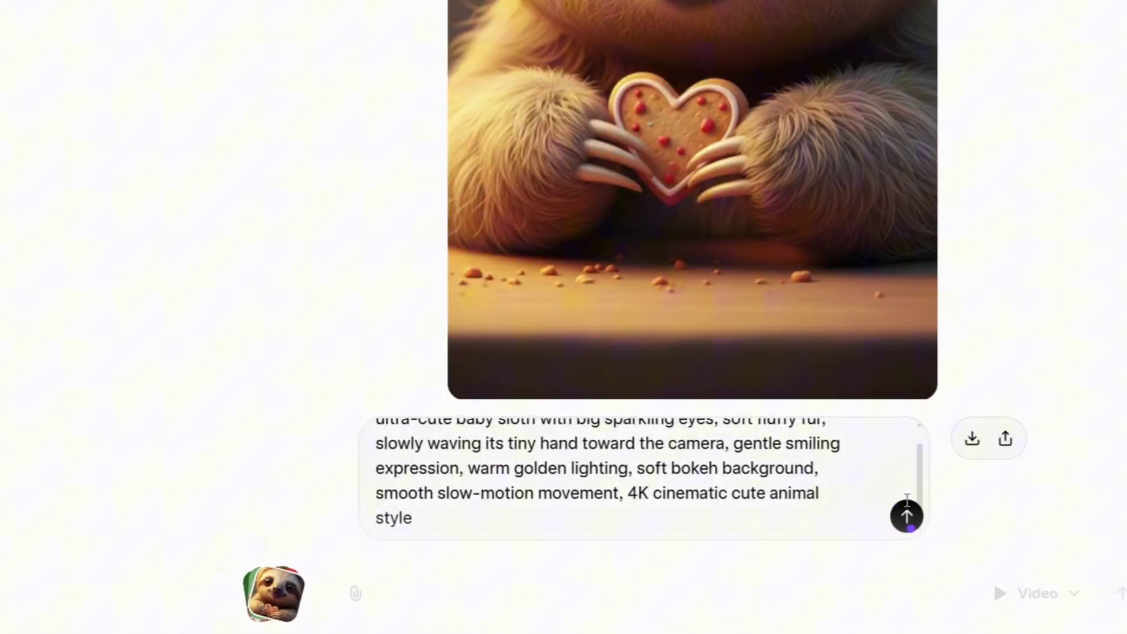
- Generate the waving baby sloth video from the image and motion prompt in Grok Imagine
left_click(907, 517)
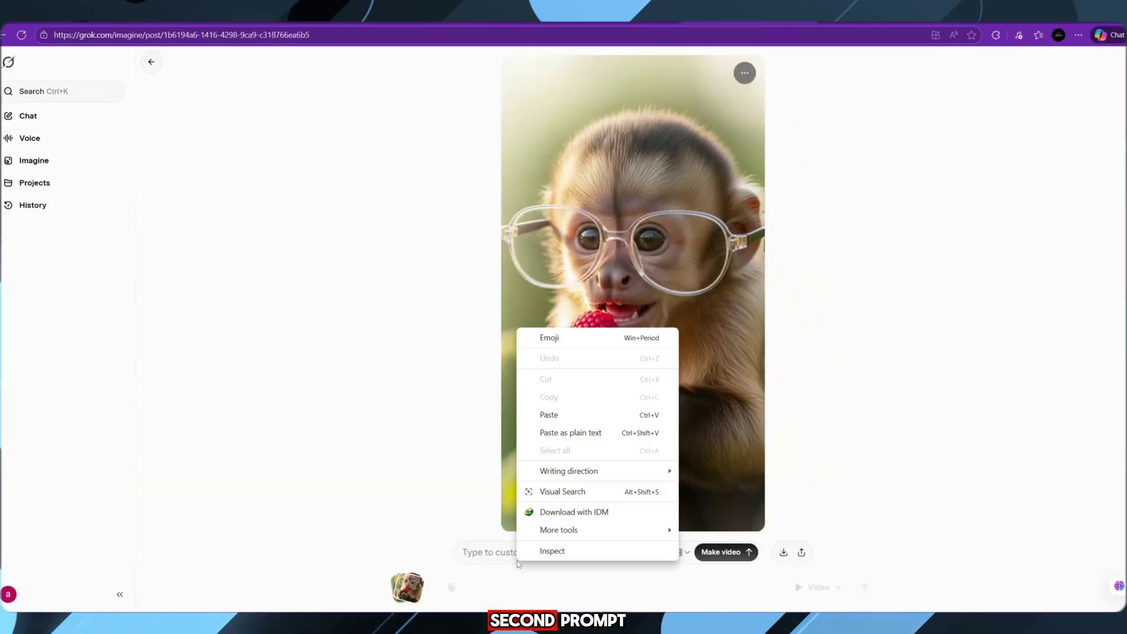
- Paste the baby monkey and otter motion prompts into Grok to generate their videos
left_click(546, 413)
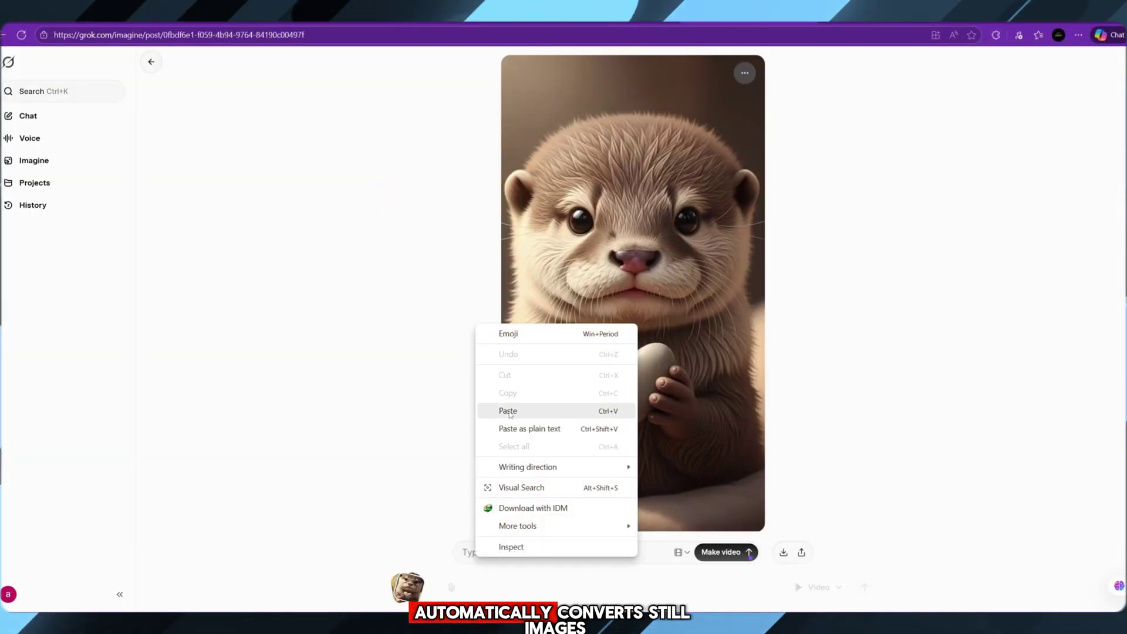
left_click(503, 408)
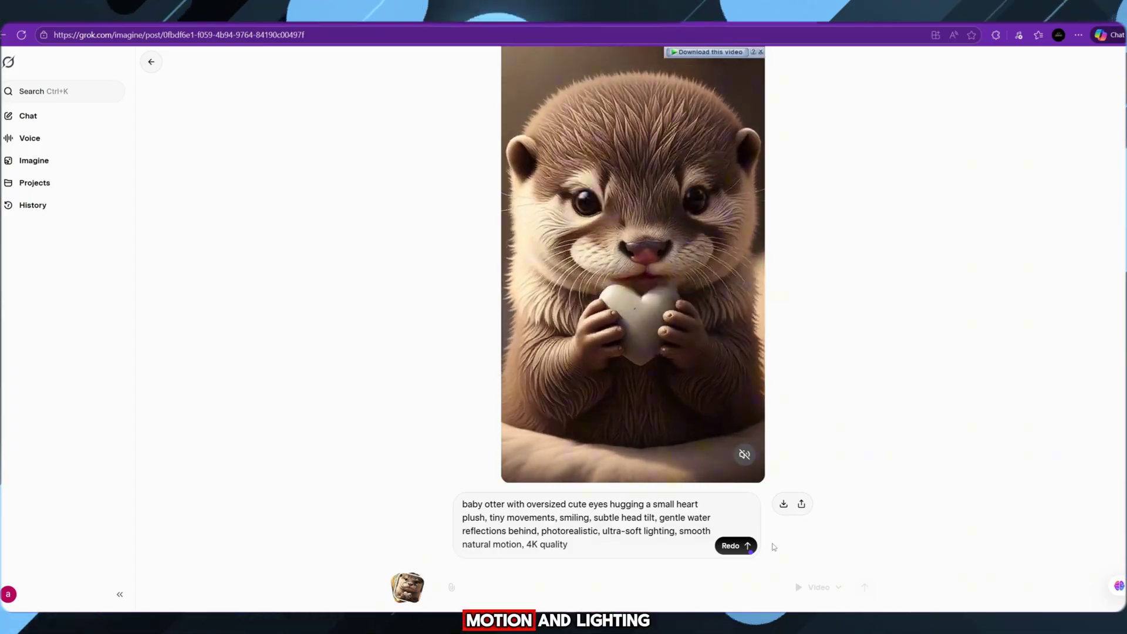
- Download the finished otter and koala videos from Grok
left_click(784, 503)
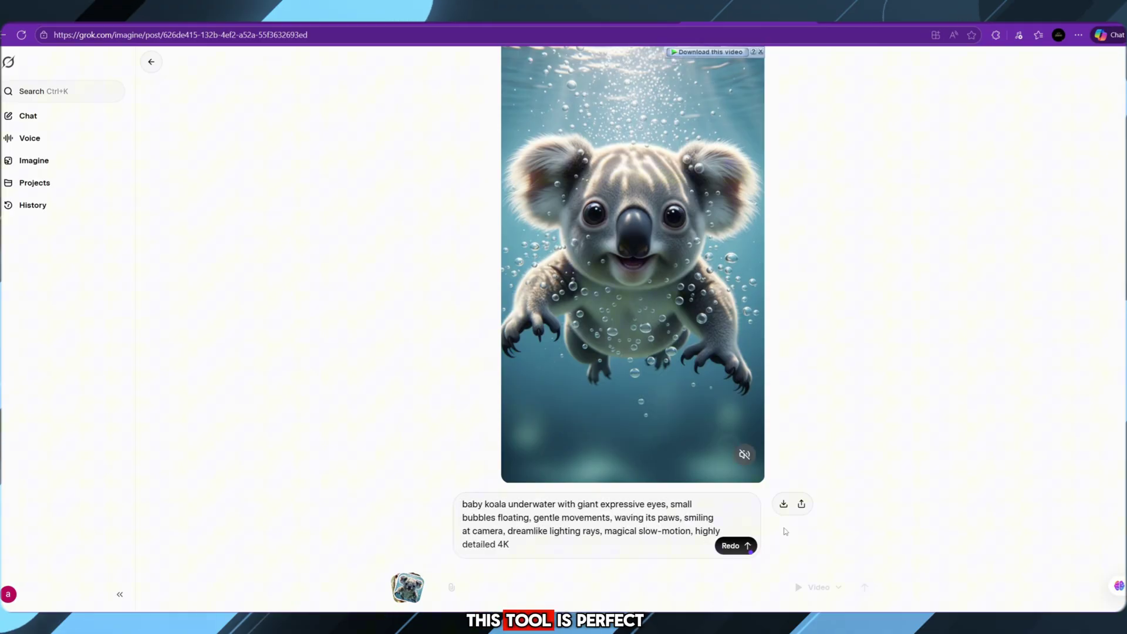
left_click(782, 504)
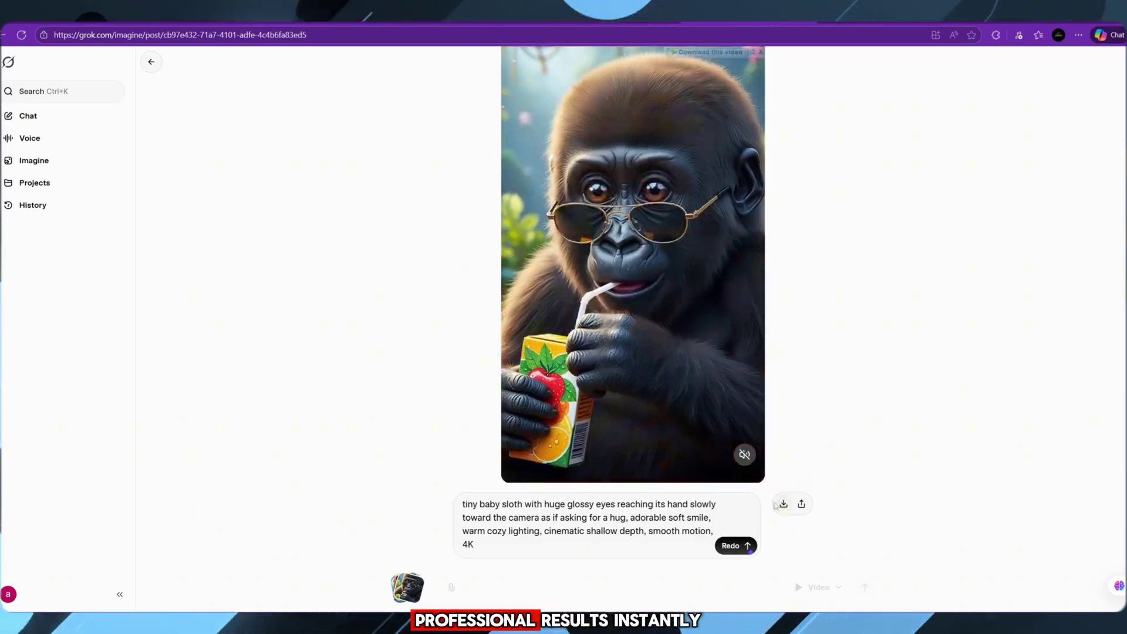
scroll(907, 546, "up", 1)
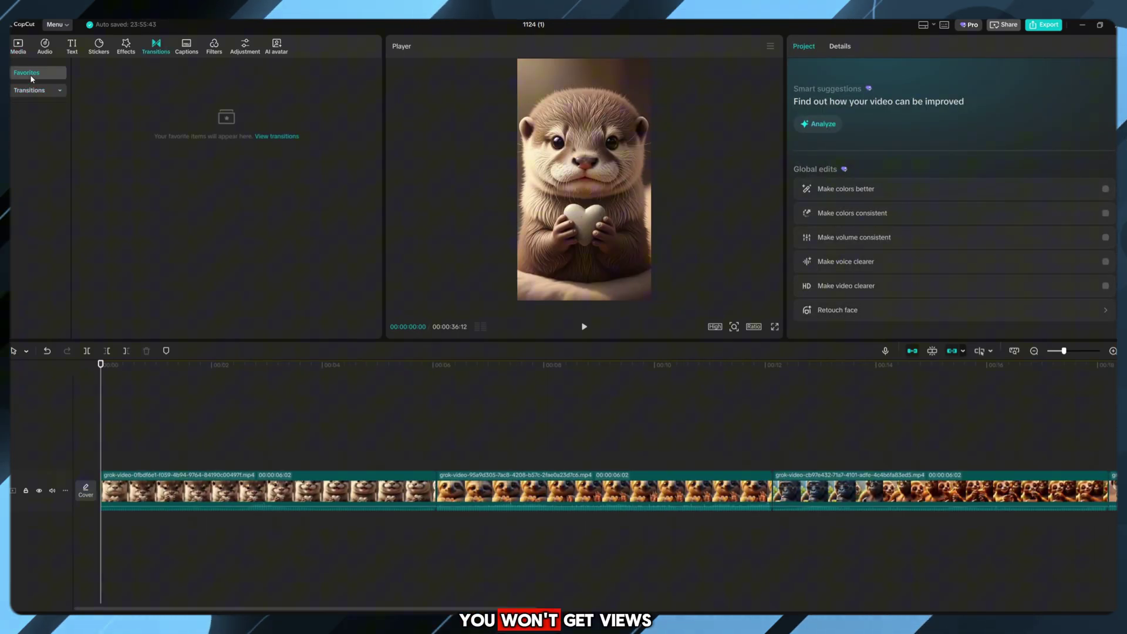
- Add a fade transition from the Transitions collection between the first two animal clips
left_click(29, 90)
type("fade")
left_click_drag(102, 109, 437, 498)
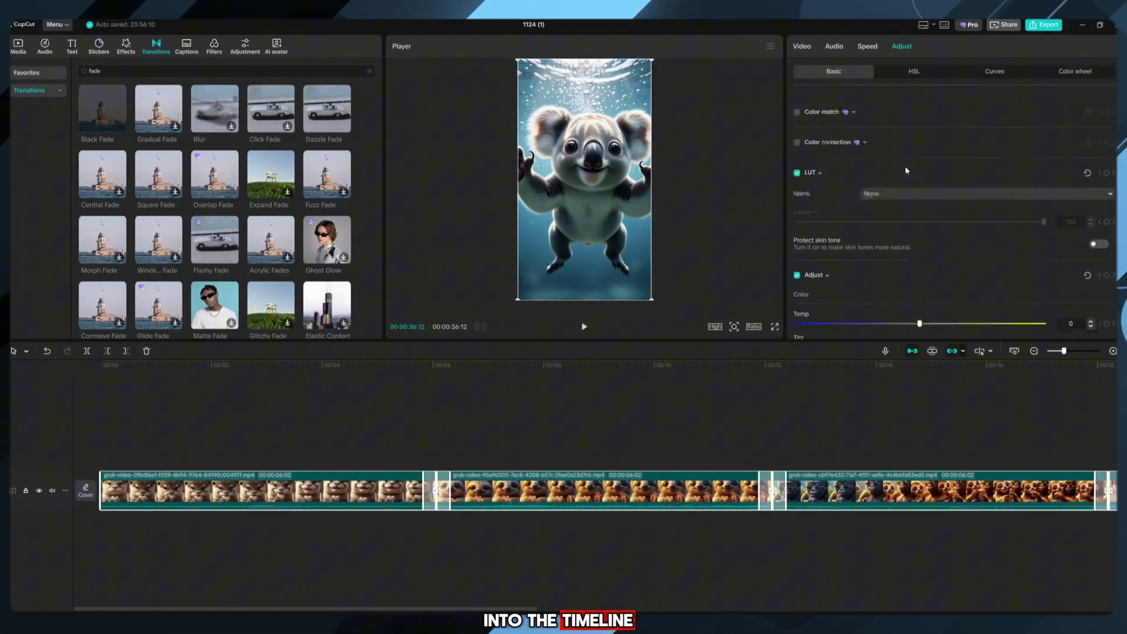
scroll(905, 170, "down", 4)
left_click_drag(919, 216, 927, 218)
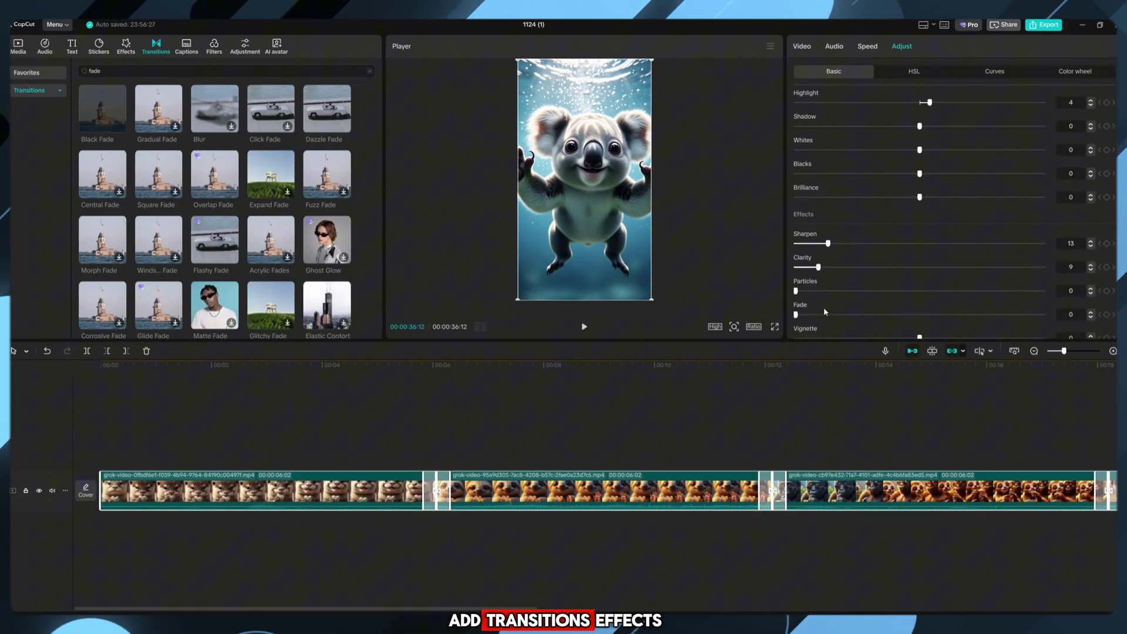